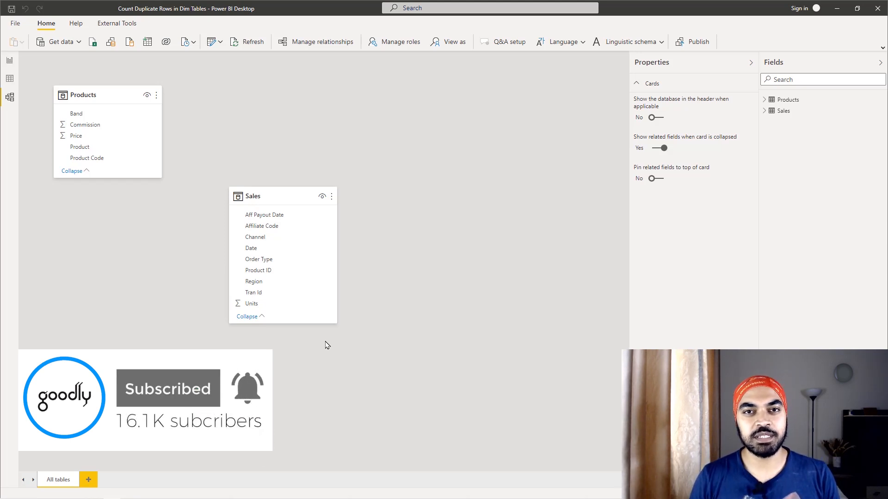
- Relate Sales[Product ID] to Products[Product Code] by dragging the fields together in the model diagram
drag(247, 191, 237, 197)
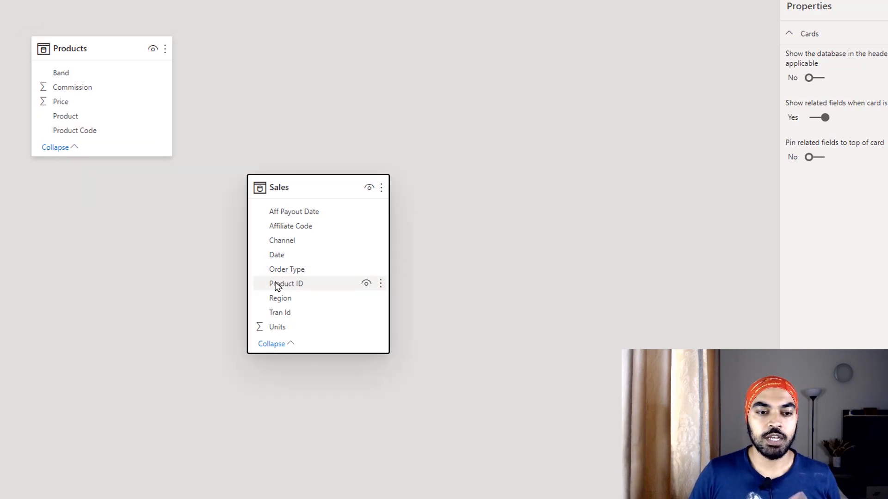
drag(276, 285, 104, 136)
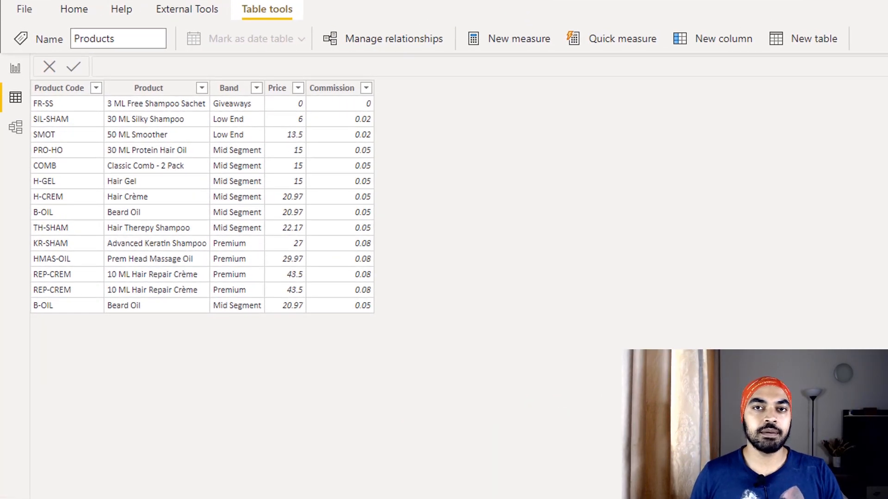
- Add a new calculated column to the Products table from the column header context menu
right_click(337, 153)
click(380, 312)
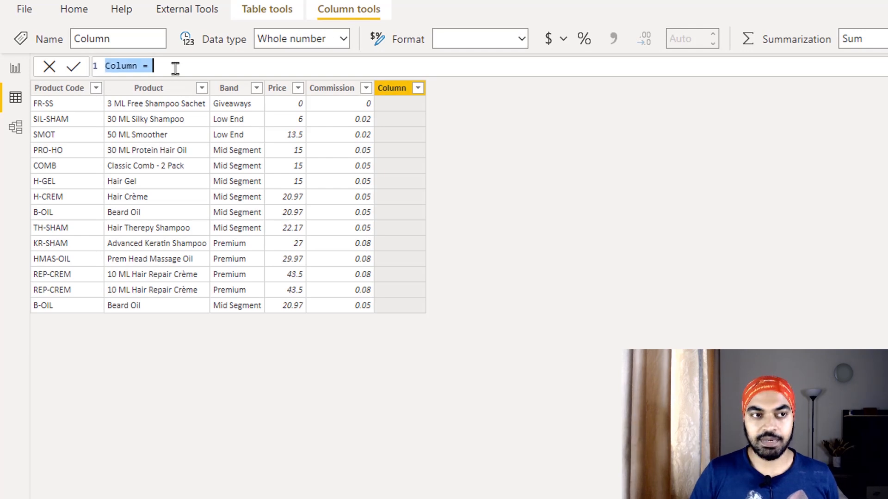
ctrl+scroll(175, 67, up, 1)
ctrl+scroll(176, 68, up, 1)
ctrl+scroll(175, 67, up, 1)
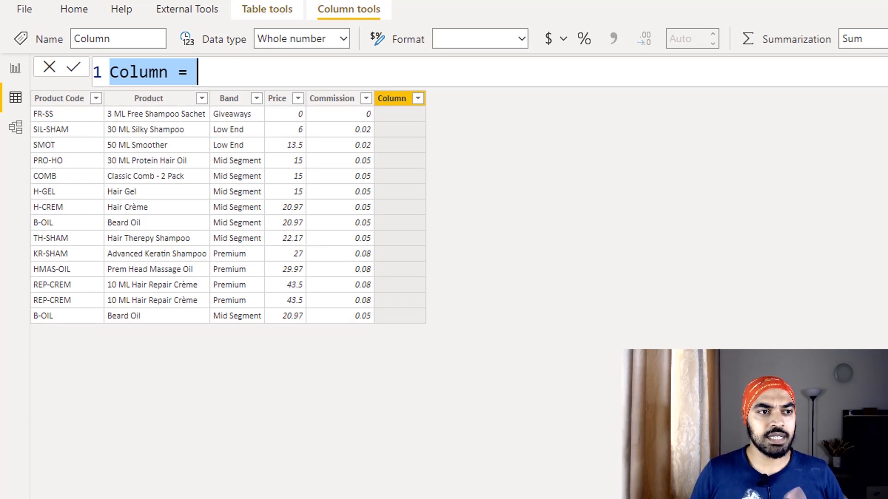
drag(28, 91, 113, 331)
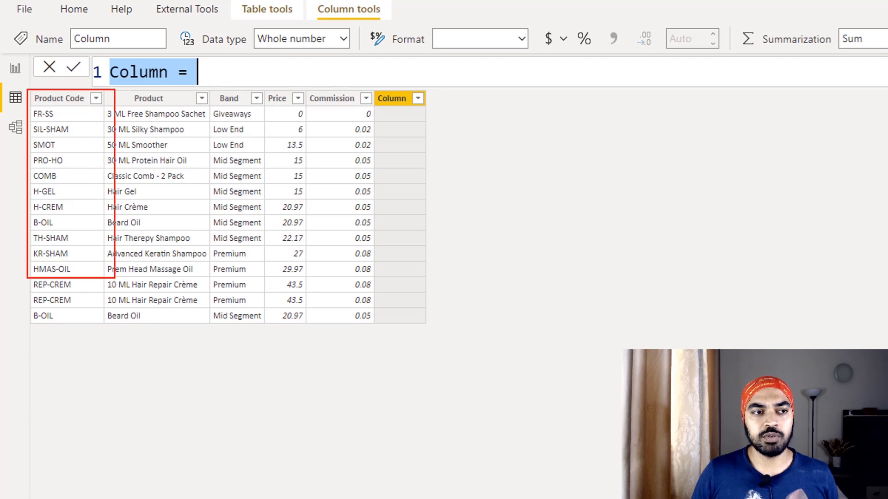
mouse_move(62, 114)
mouse_down()
mouse_move(72, 109)
mouse_move(84, 182)
mouse_up()
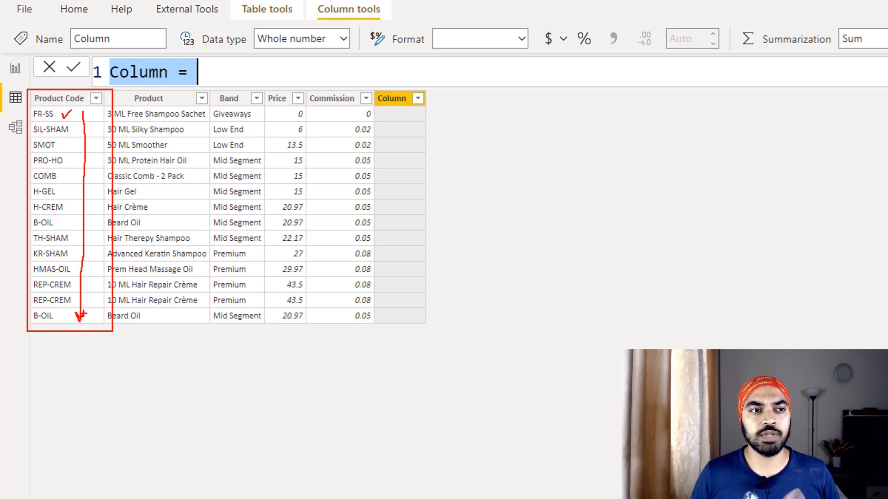
- Name the column Check and begin its formula as FILTER( Products, on separate lines
double_click(128, 72)
text(Check)
key(shift+Return)
text(Fil)
key(Tab)
key(shift+Return)
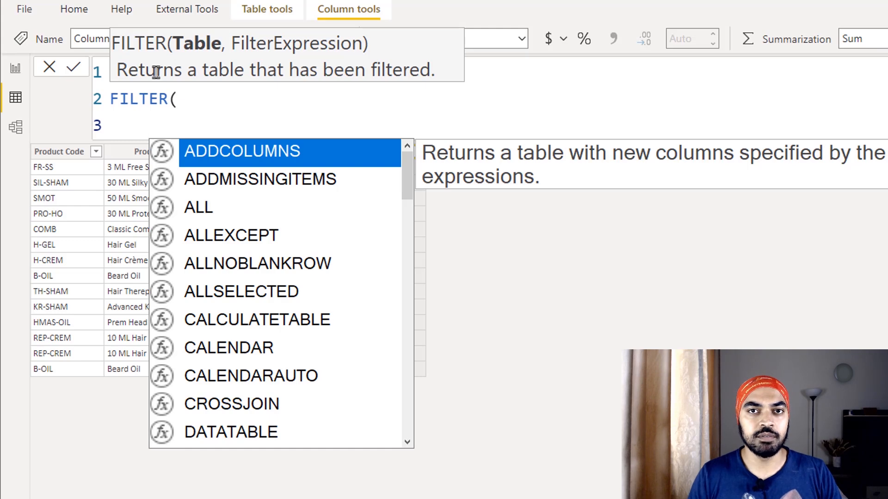
text(pro)
key(Tab)
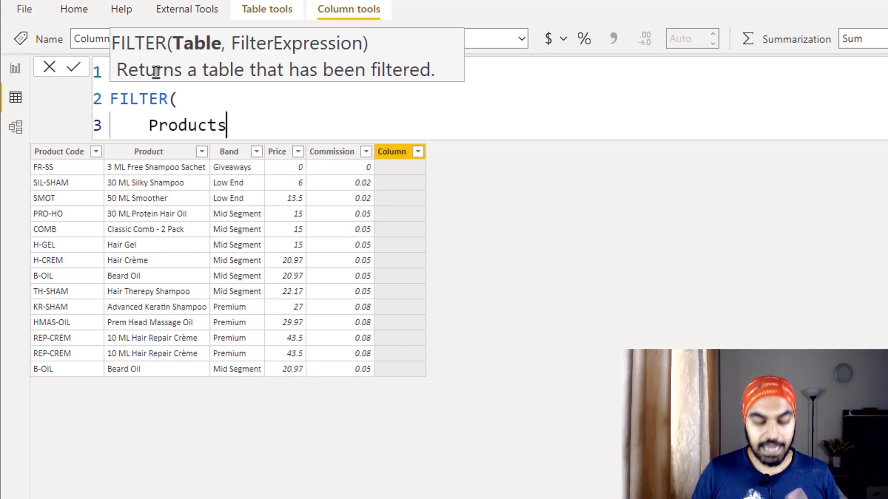
text(,)
key(shift+Return)
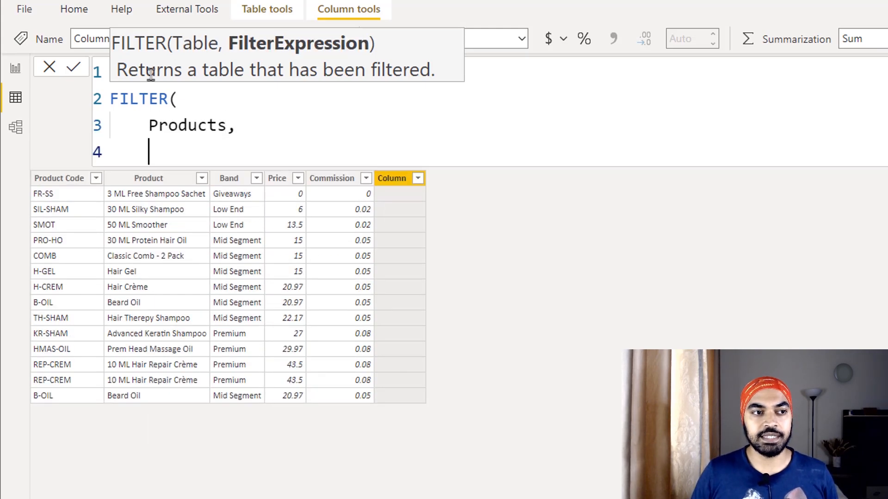
drag(28, 170, 108, 415)
drag(58, 196, 78, 187)
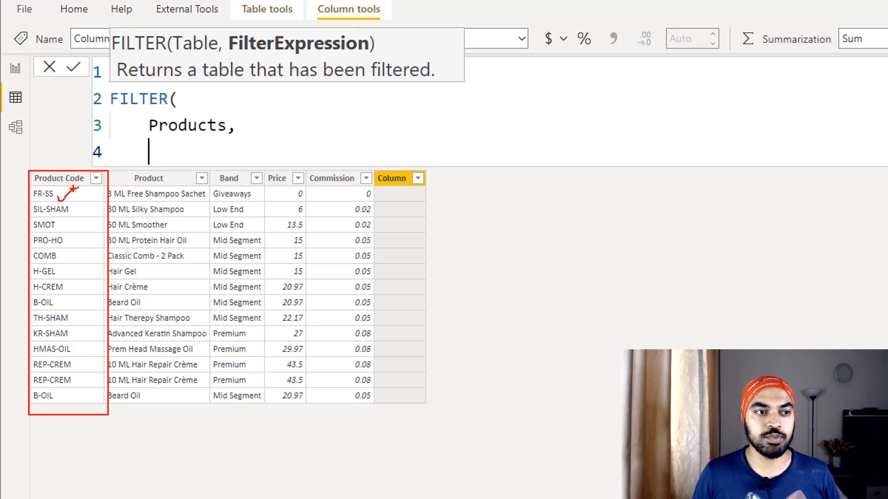
key(Escape)
text(pro)
- Add the condition Products[Product Code] = EARLIER(Products[Product Code]) via IntelliSense
key(Down)
key(Down)
key(Down)
key(Down)
key(Down)
key(Down)
key(Tab)
text(= ear)
key(Tab)
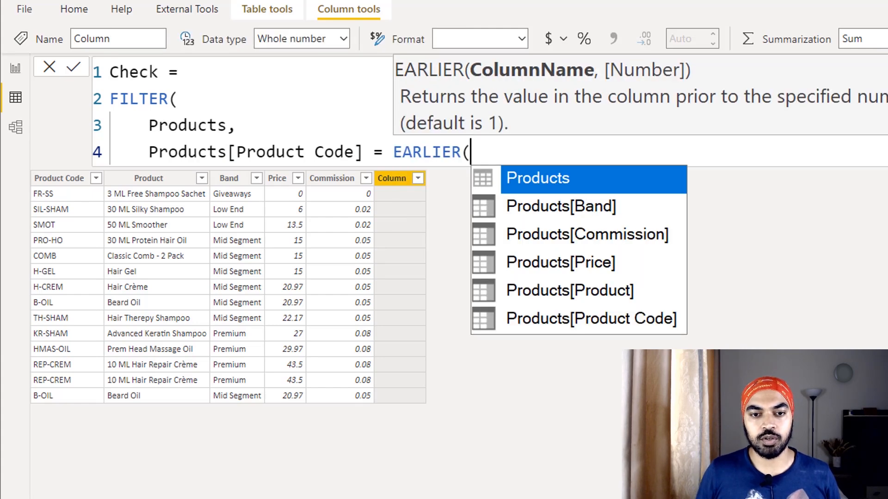
key(Down)
key(Down)
key(Down)
key(Down)
key(Down)
key(Tab)
text())
key(Return)
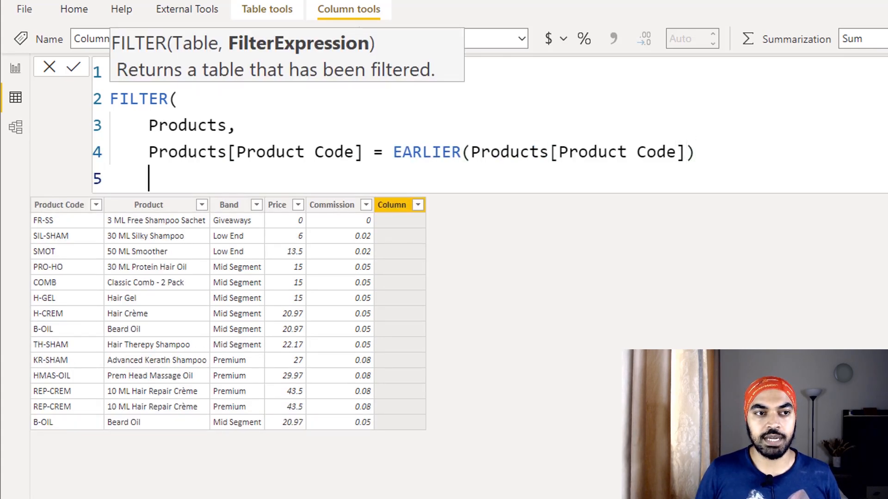
text())
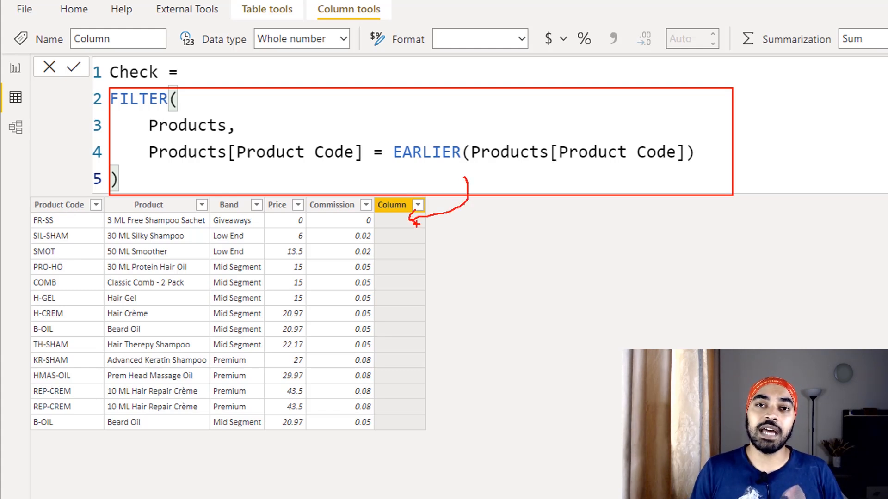
- Wrap the FILTER in COUNTROWS(), indent its body, close the parenthesis and commit the Check column
click(236, 76)
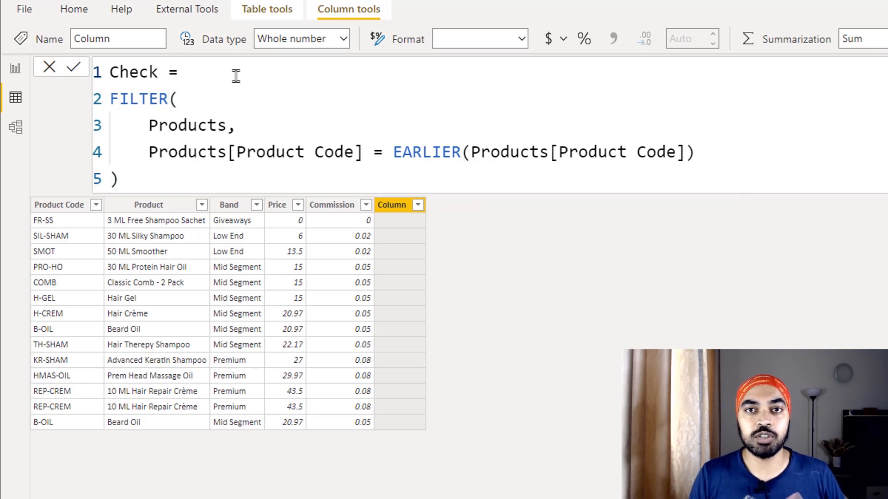
key(Right)
text(cou)
key(Down)
key(Down)
key(Down)
key(Down)
key(Tab)
key(shift+Return)
key(Tab)
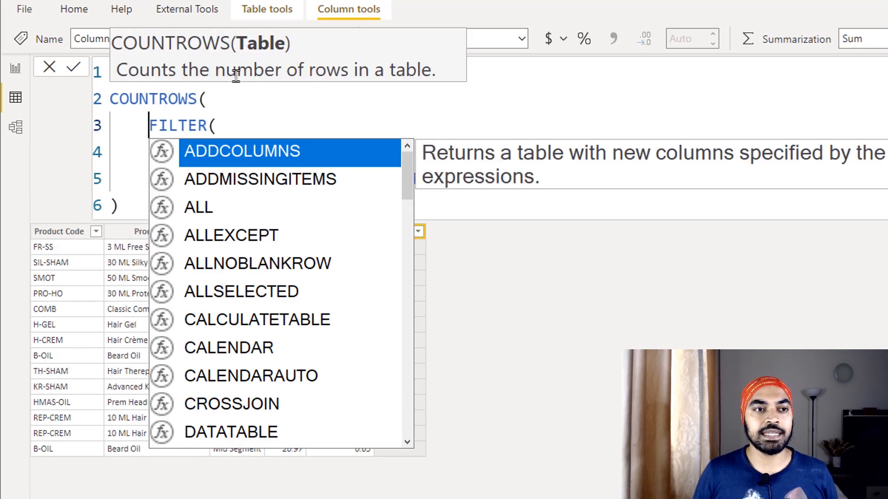
key(Escape)
key(shift+Down)
key(shift+Down)
key(Tab)
key(Right)
key(shift+Return)
text())
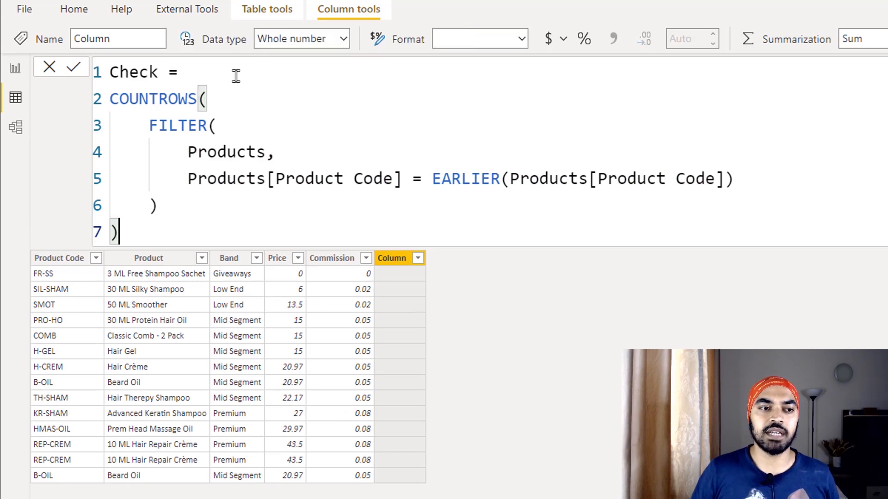
key(Return)
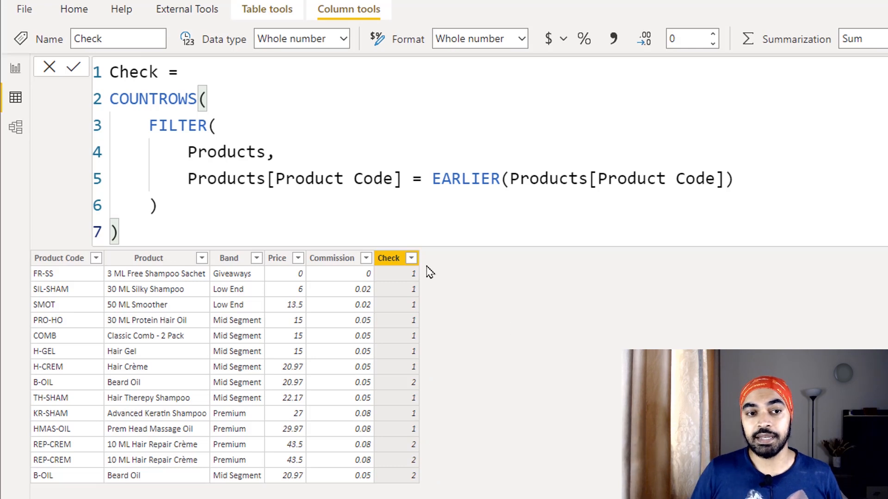
- Filter the Check column to the value 2 only, leaving the duplicated REP-CREM and B-OIL rows
click(411, 258)
click(451, 385)
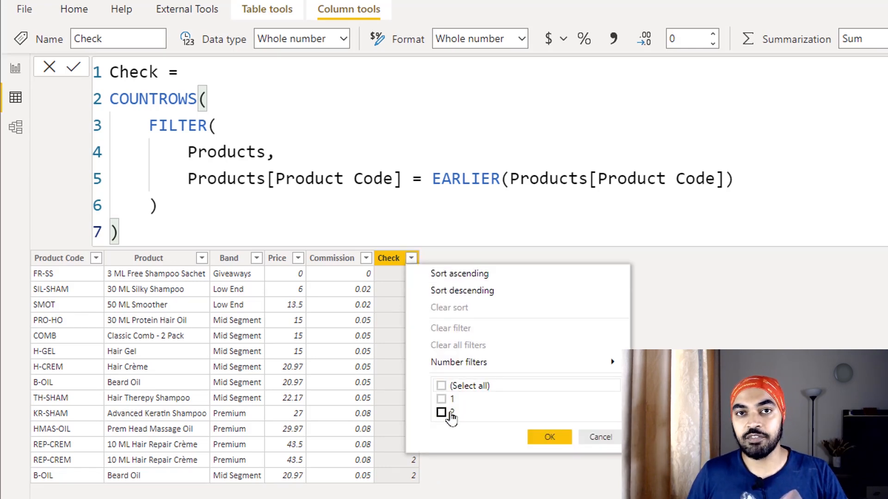
click(443, 413)
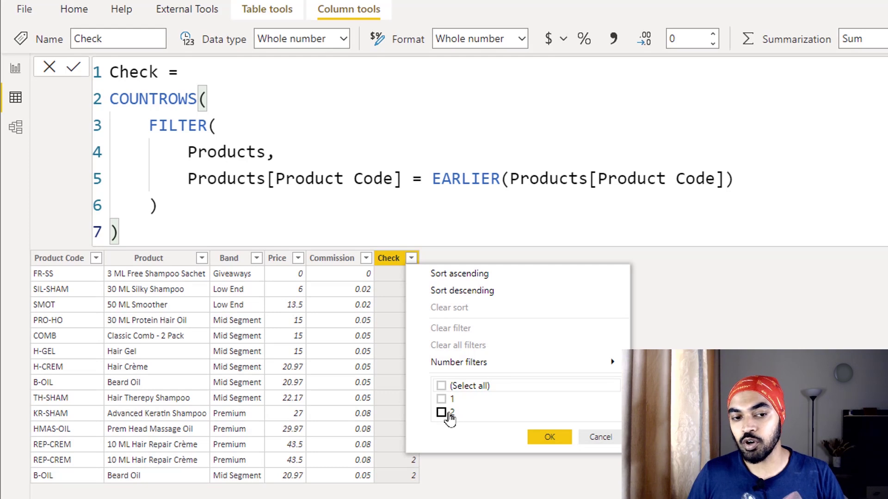
click(549, 438)
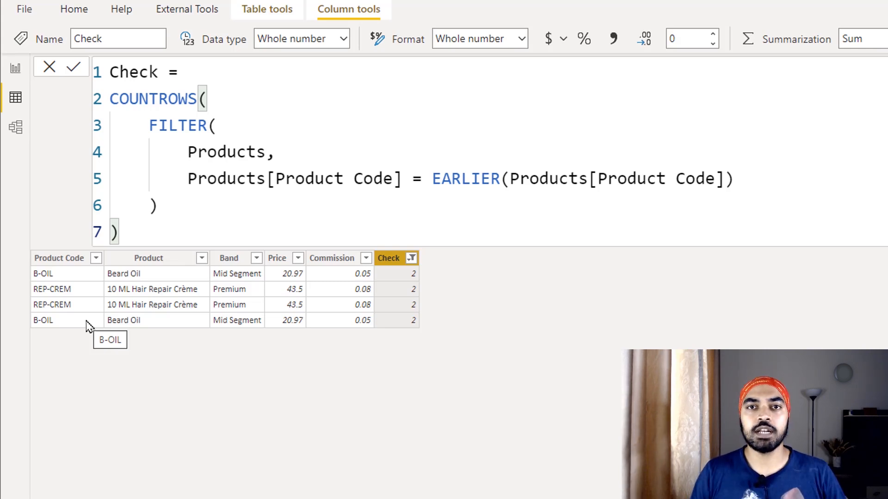
- Introduce a variable line and move the Products[Product Code] reference out of EARLIER into it as CurrProd
click(246, 79)
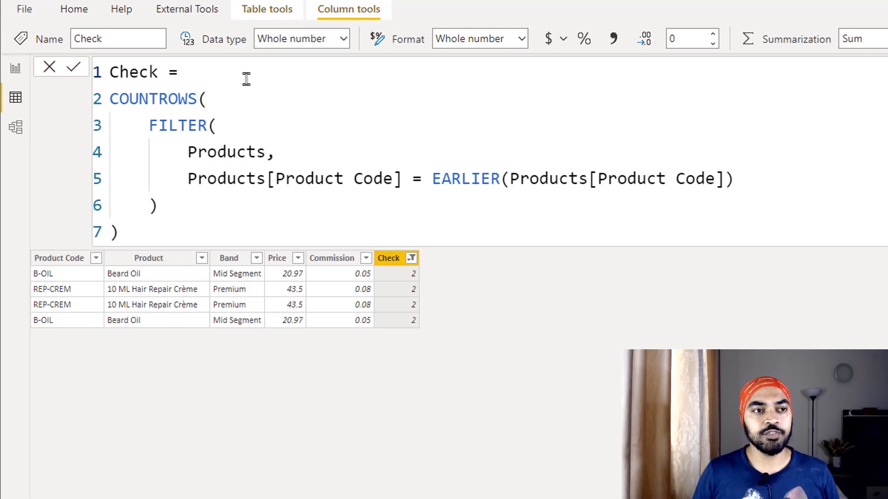
key(shift+Return)
text(V)
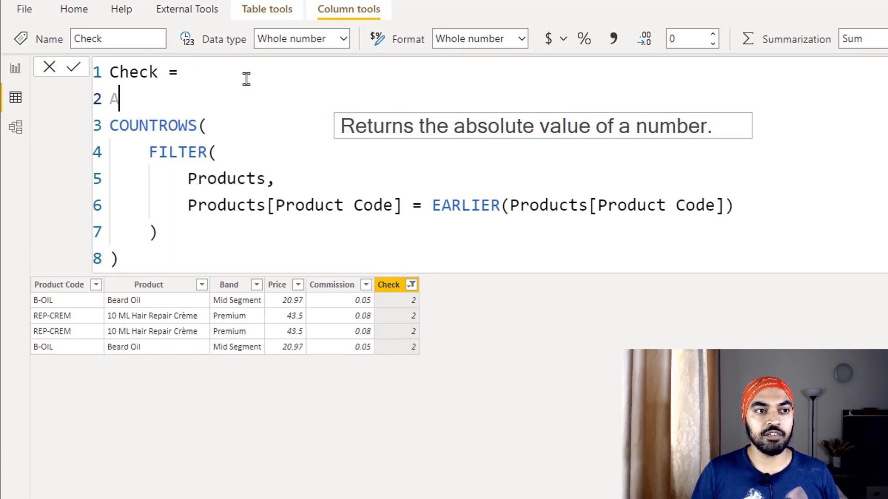
text(AR )
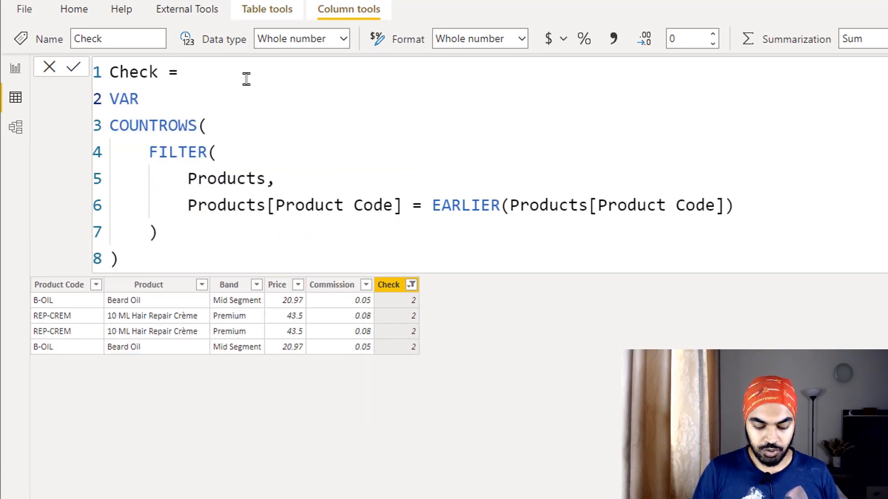
text( CurrProd =)
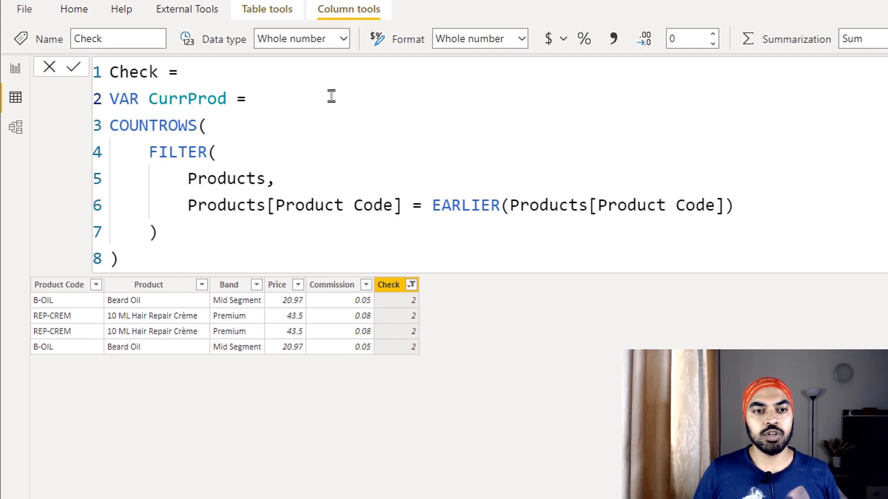
click(514, 204)
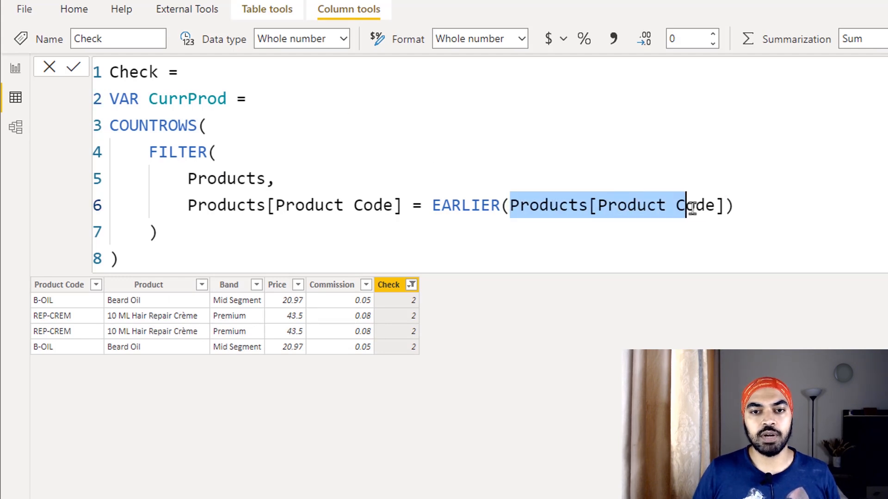
drag(701, 210, 724, 206)
key(ctrl+x)
click(273, 93)
key(ctrl+v)
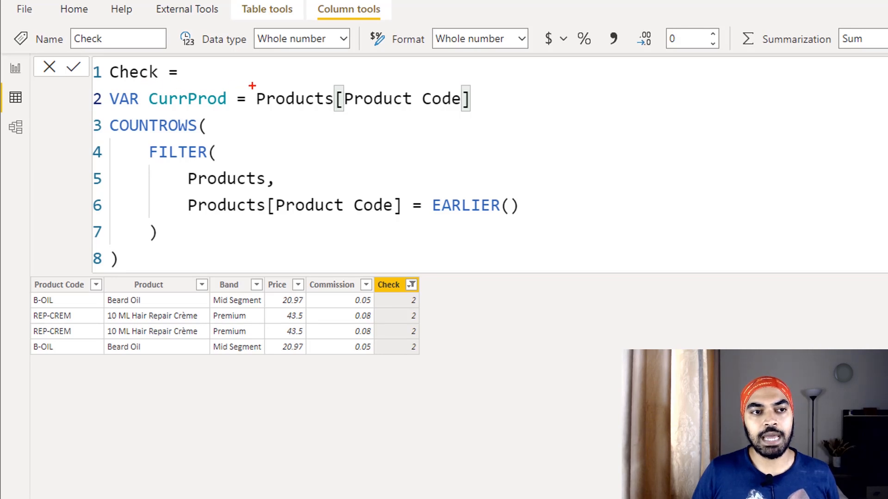
drag(252, 85, 493, 111)
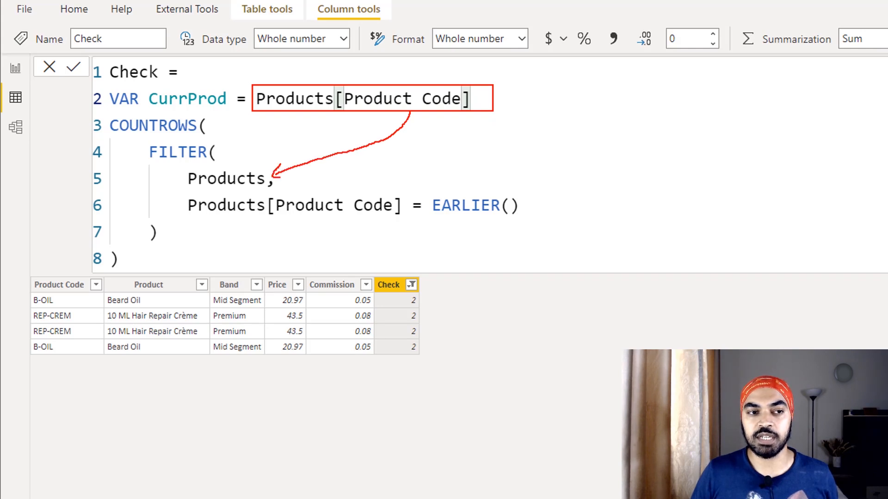
key(Escape)
- Replace the EARLIER call with the CurrProd variable, restructure the lines and commit the Check formula
drag(432, 206, 516, 205)
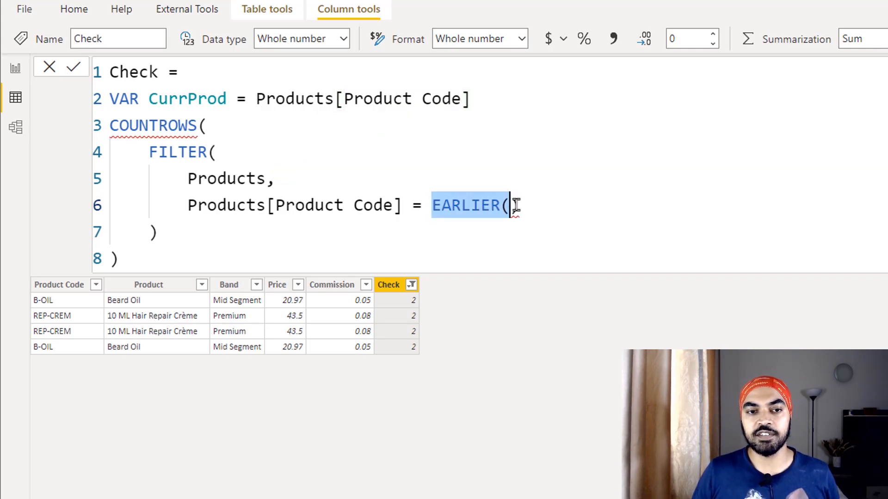
text(curr)
key(Escape)
key(Up)
key(Up)
key(Up)
key(Home)
key(Return)
key(Up)
text(RETURN)
key(Down)
key(Down)
key(Down)
key(Down)
key(Down)
key(Left)
key(Up)
key(End)
key(ctrl+shift+Left)
text(CurrProd)
key(Left)
key(Left)
key(Left)
key(ctrl+End)
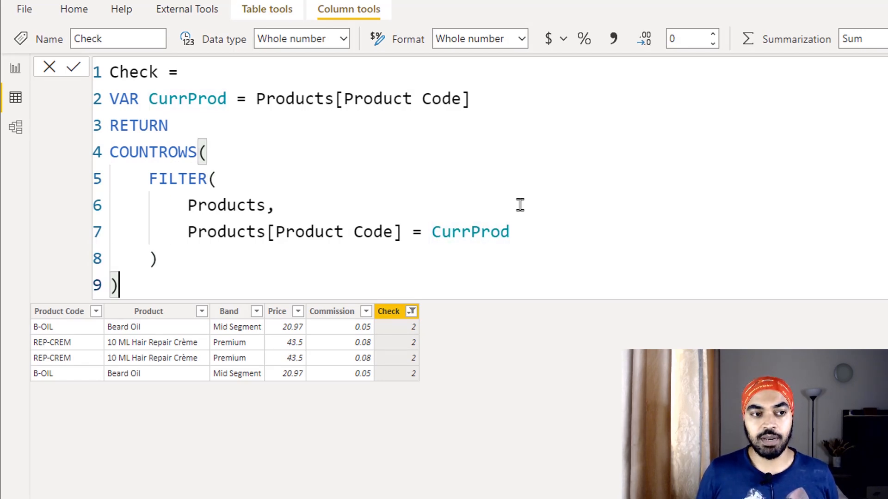
key(Return)
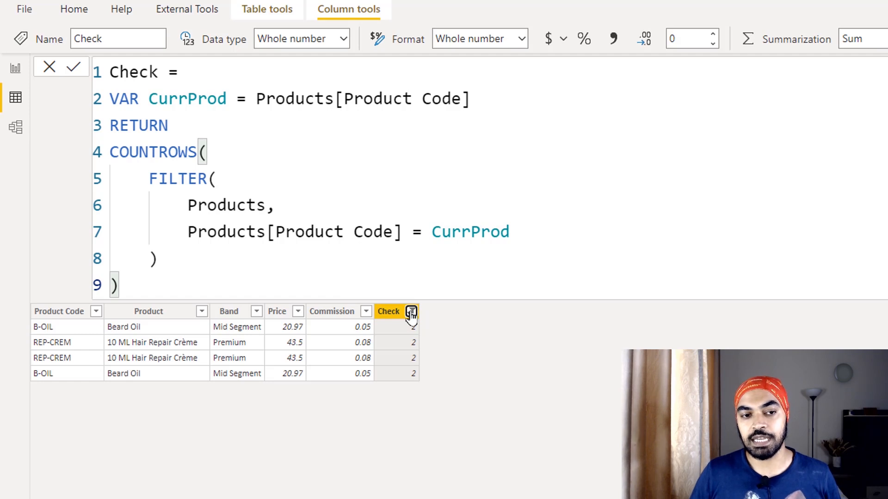
click(411, 312)
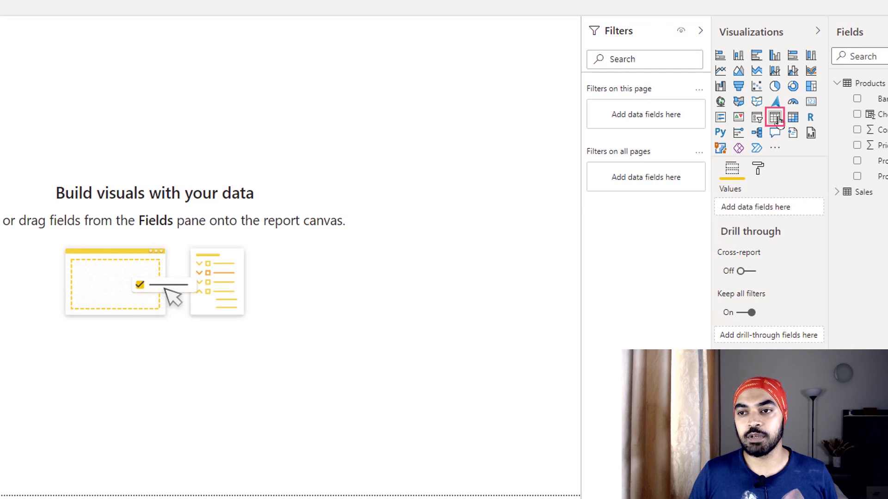
- Add a Table visual to the report page with Product Code placed in Values twice
click(775, 118)
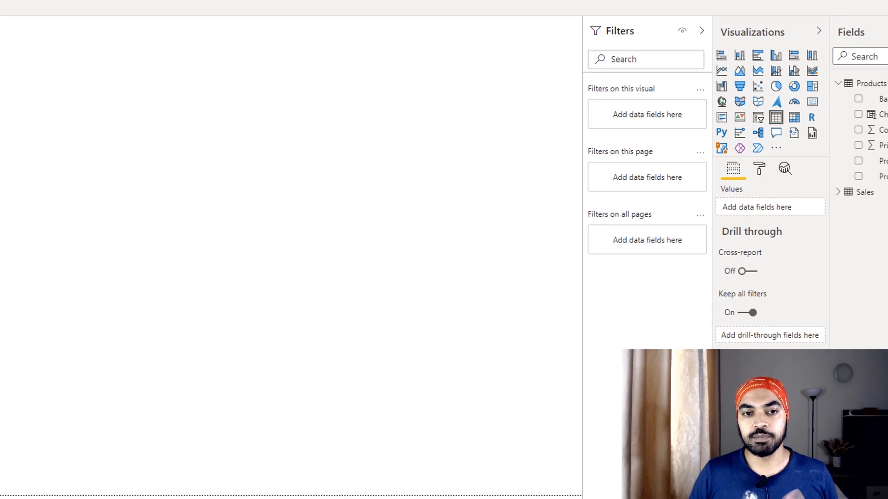
drag(205, 182, 638, 292)
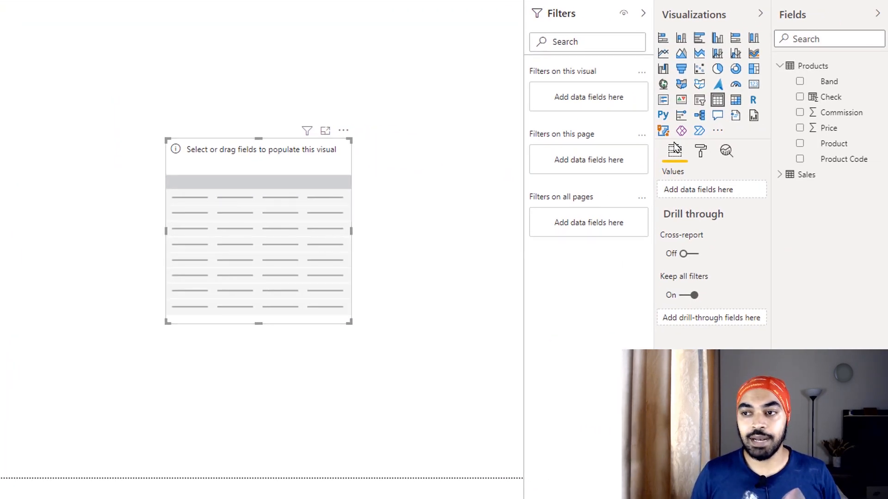
drag(844, 161, 234, 214)
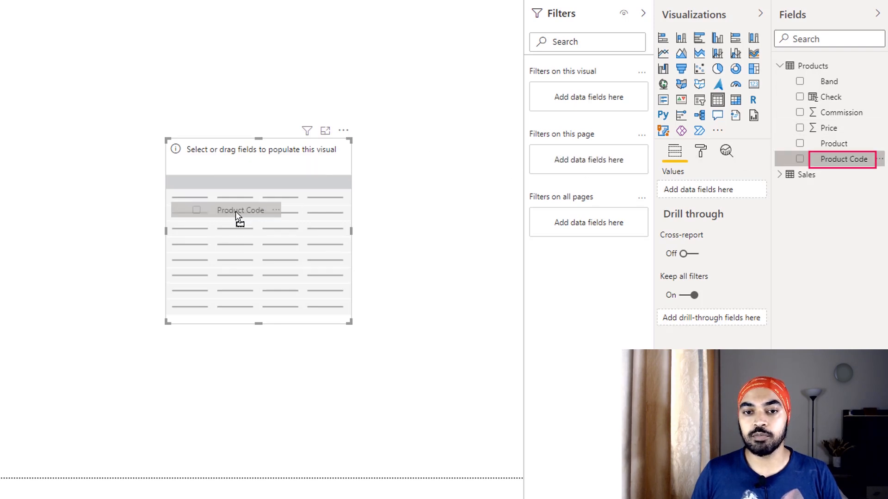
drag(843, 159, 271, 219)
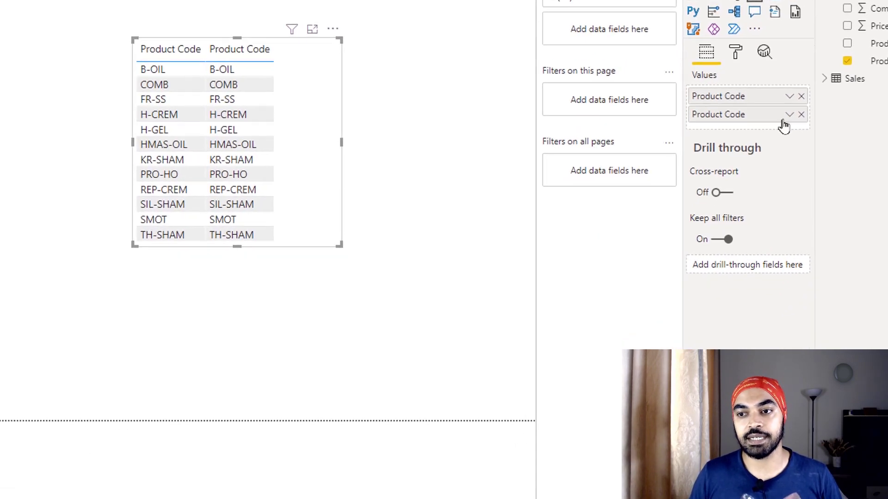
- Summarize the second Product Code as Count and enlarge the visual so all rows show
click(754, 191)
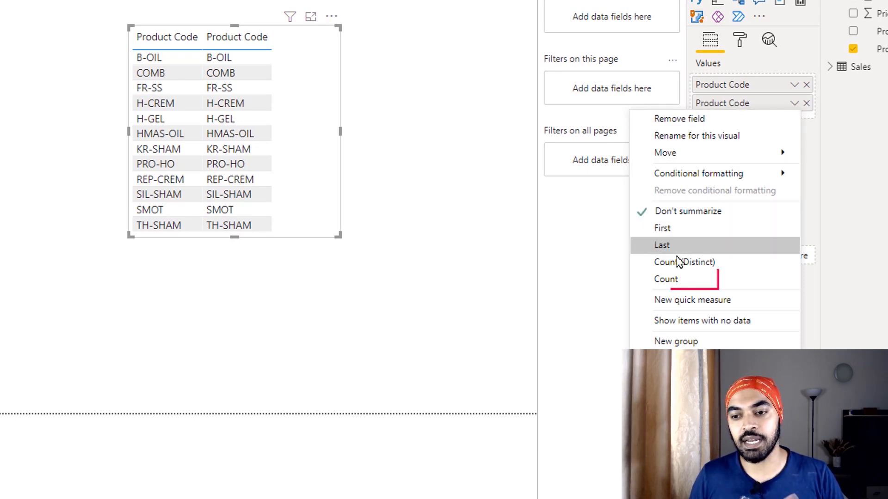
click(674, 280)
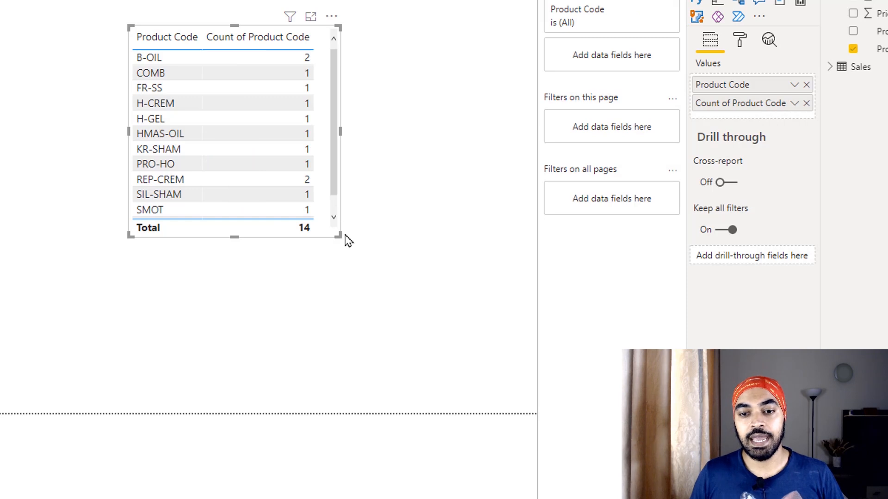
drag(340, 237, 362, 293)
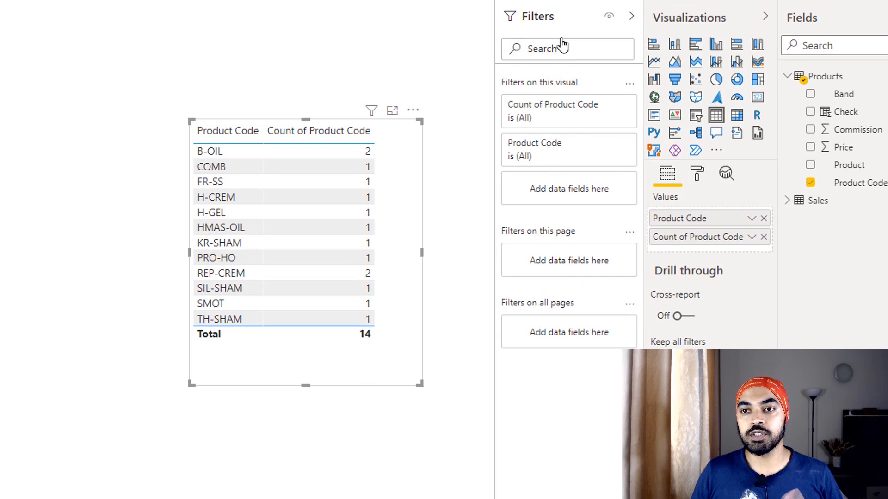
- Filter the visual to Count of Product Code greater than 1 and widen the table visual
click(564, 111)
click(557, 159)
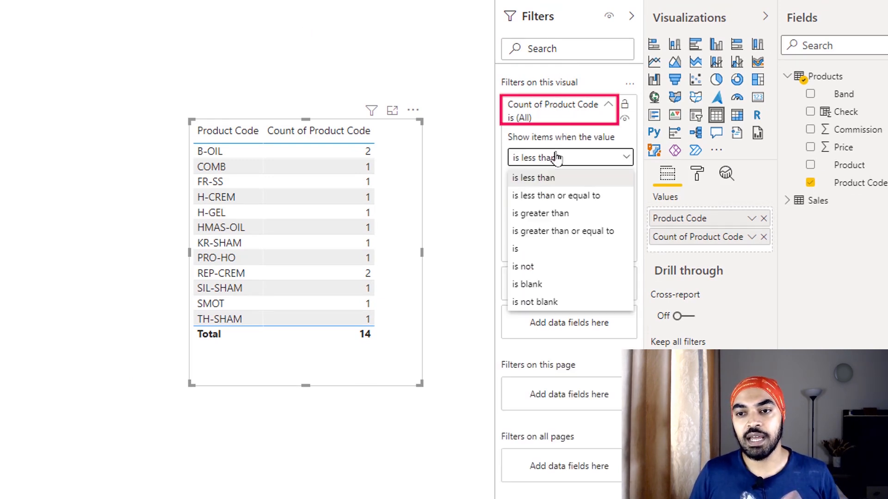
click(544, 213)
click(545, 179)
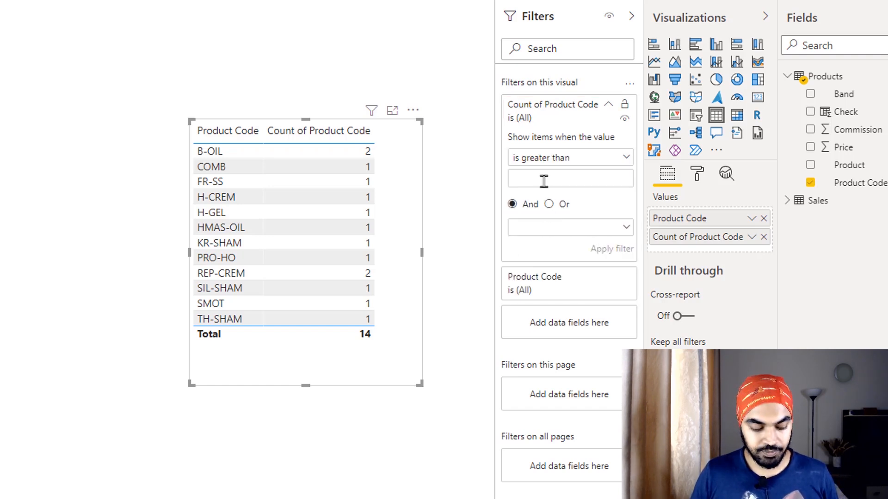
text(1)
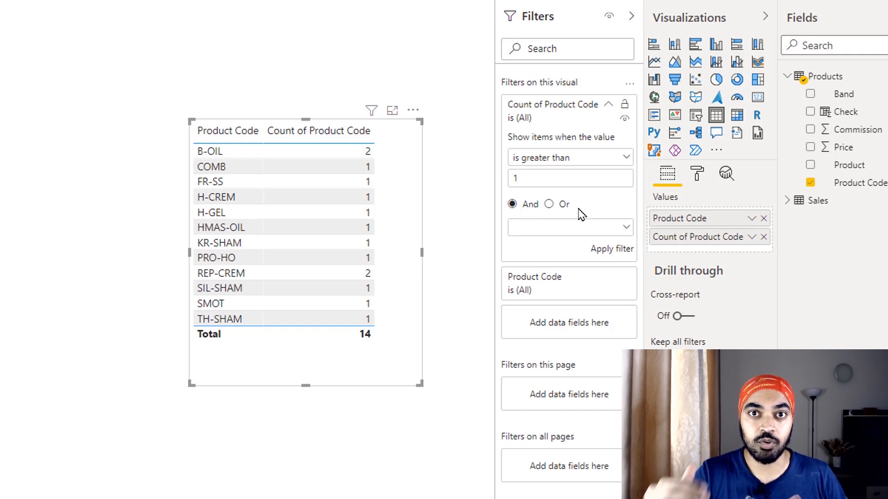
click(603, 249)
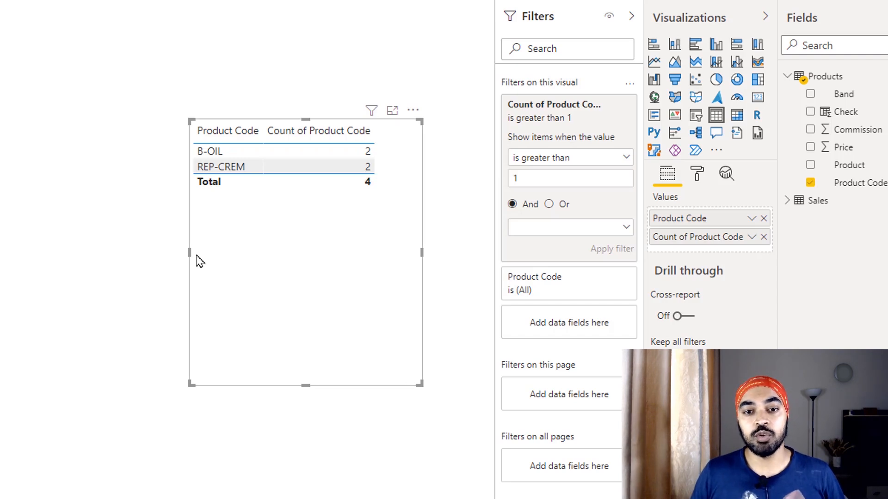
drag(191, 258, 74, 263)
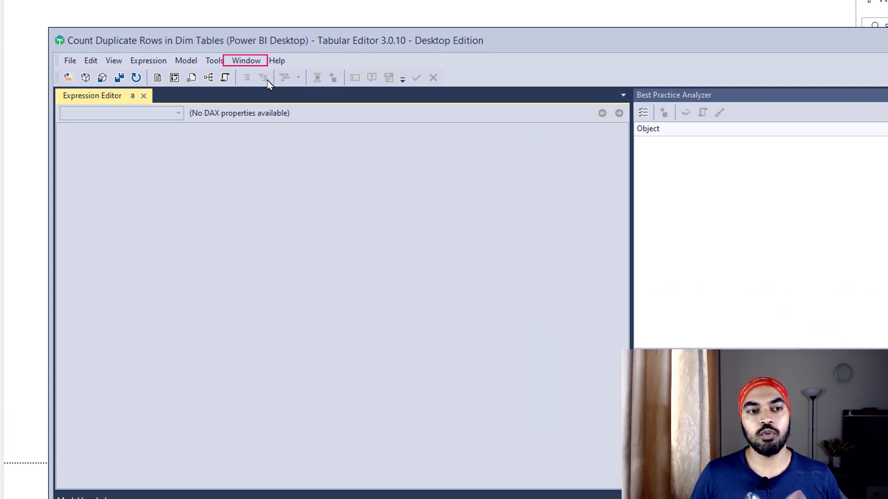
- Create a new blank DAX query window from Window > New
click(247, 61)
mouse_move(261, 77)
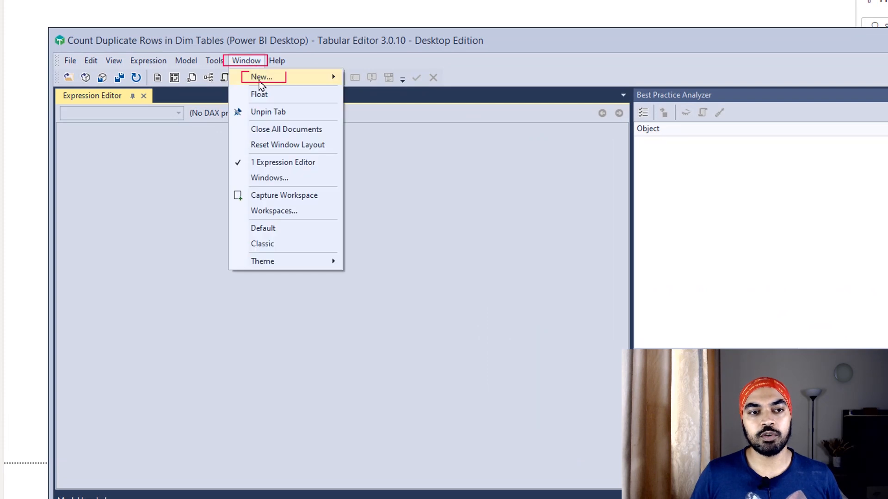
click(381, 80)
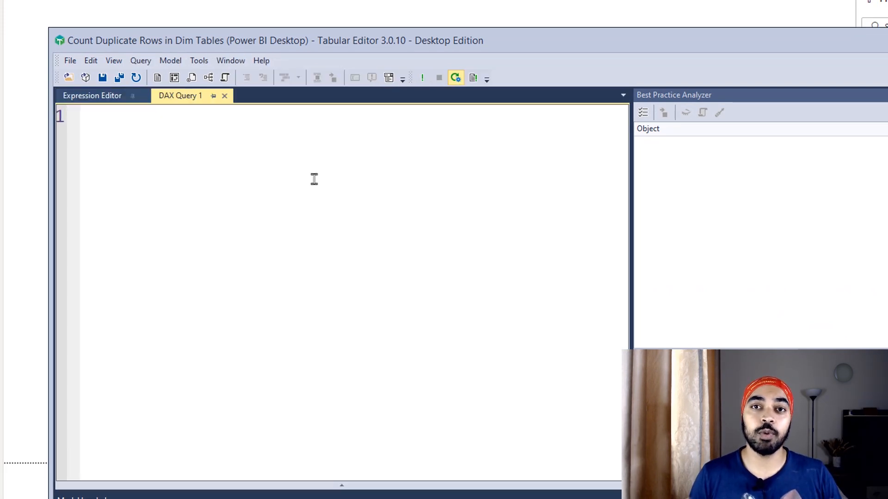
text(eval)
- Write EVALUATE FILTER( 'Products', spread across separate lines
key(Return)
key(Return)
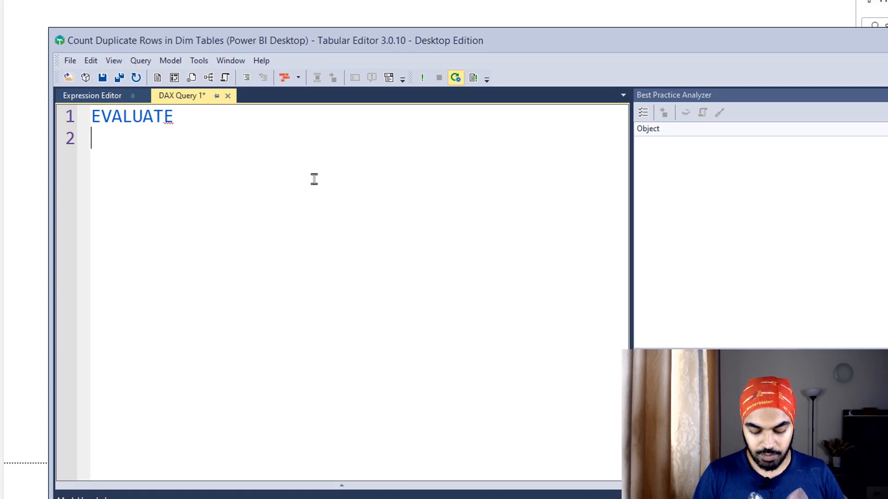
text(filter()
key(Return)
text(pro)
key(Tab)
text(,)
key(Return)
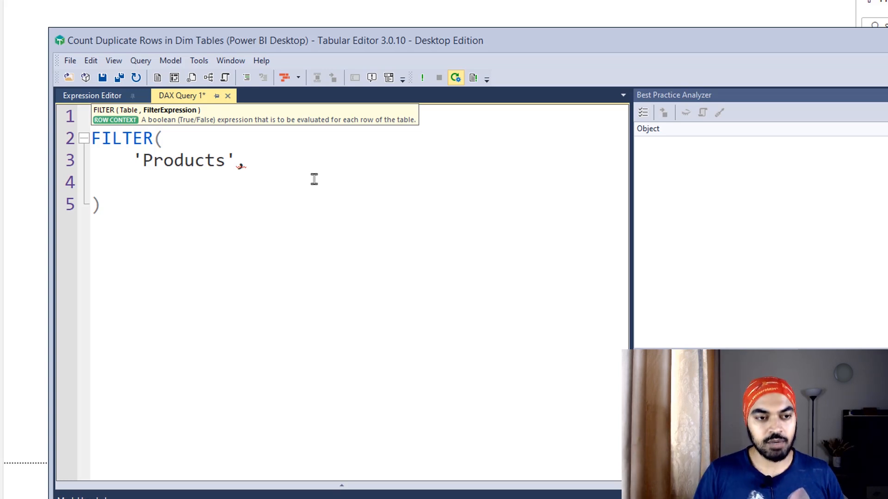
text(cal(co)
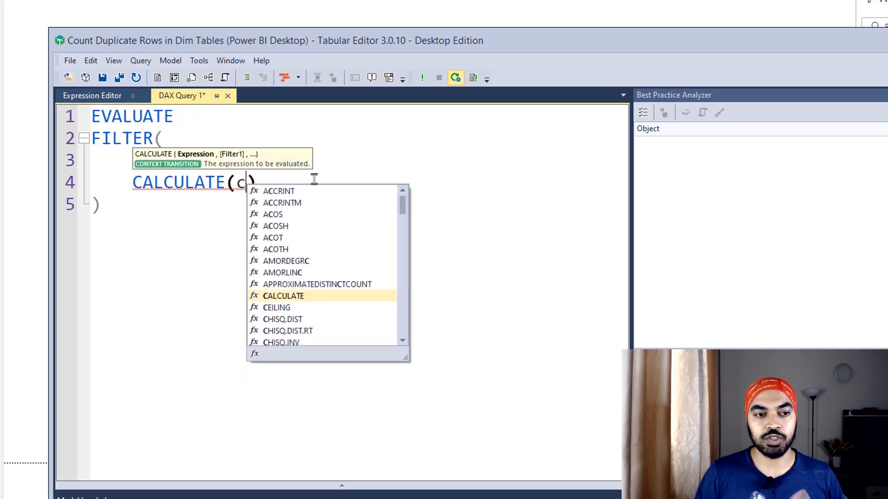
text(unt)
- Add CALCULATE(COUNTA('Products'[Product Code])) as the condition and run the query with F5
key(Up)
key(Up)
key(Up)
text((pr)
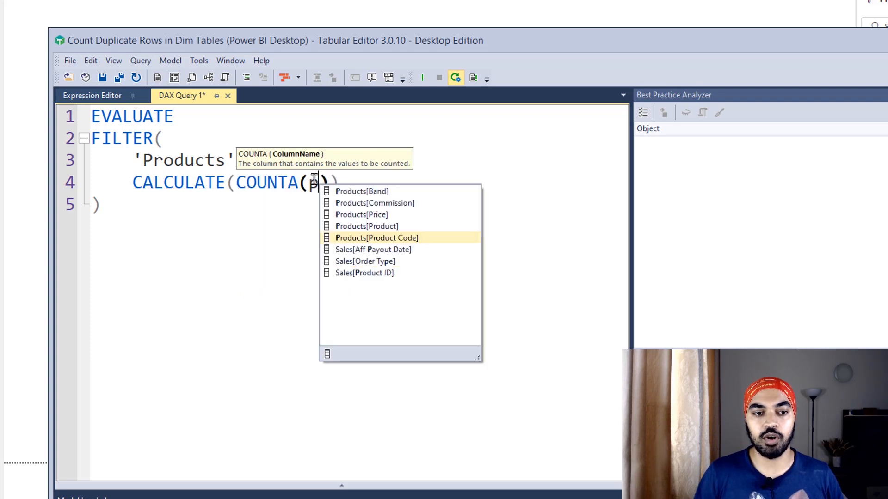
key(Tab)
key(End)
key(Down)
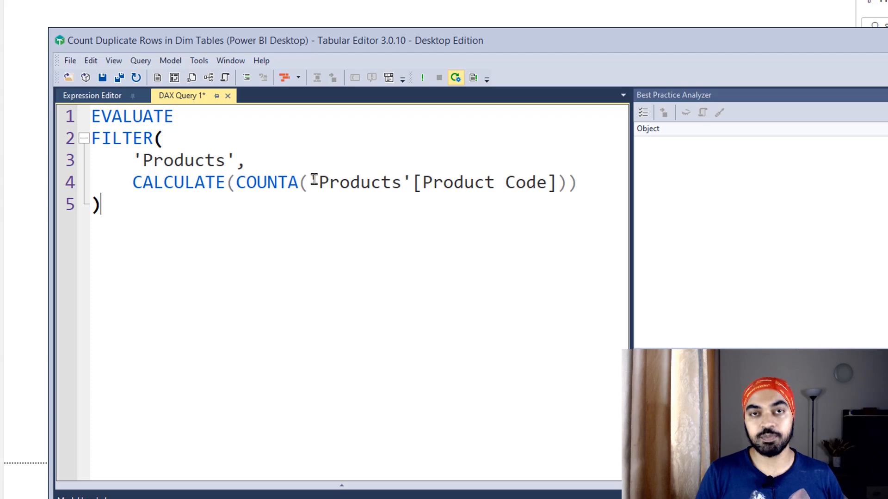
key(F5)
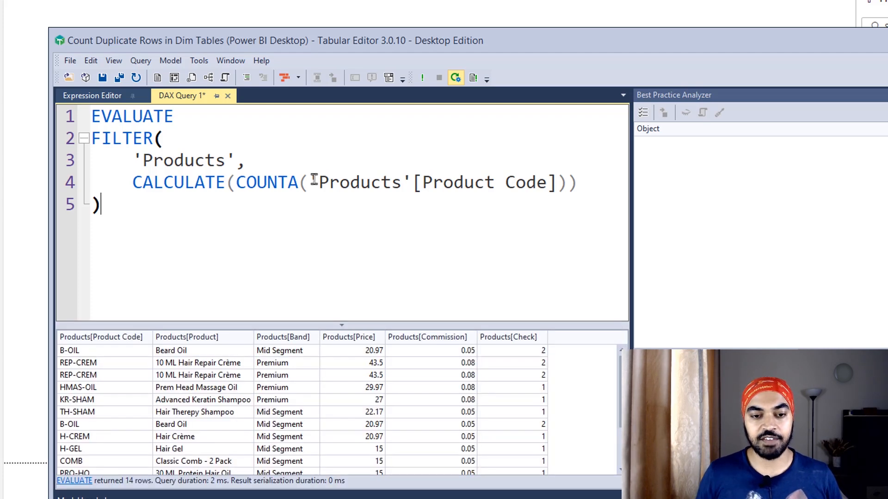
- Add a > 1 condition to the CALCULATE count filter and rerun, returning the 4 B-OIL and REP-CREM rows
drag(465, 324, 476, 244)
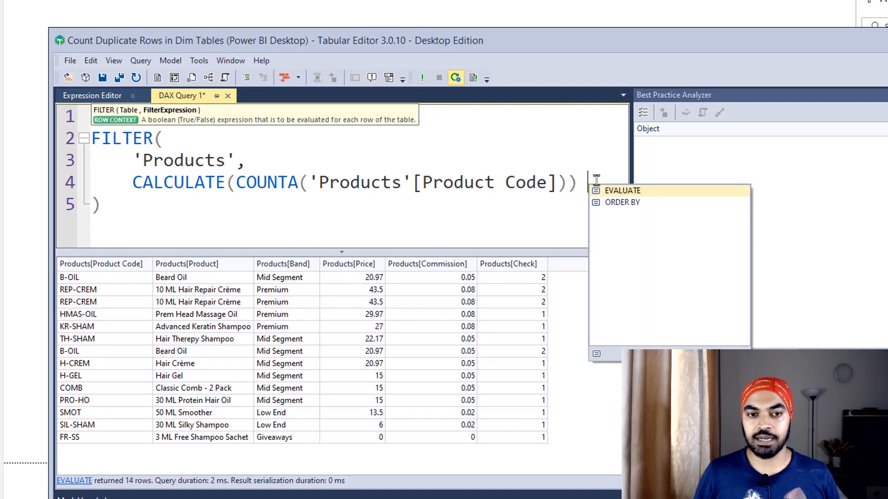
drag(130, 181, 556, 179)
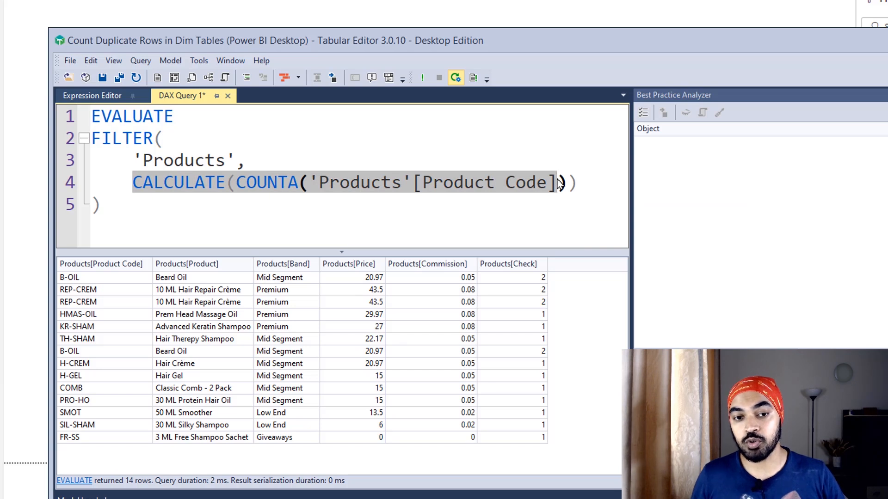
click(595, 186)
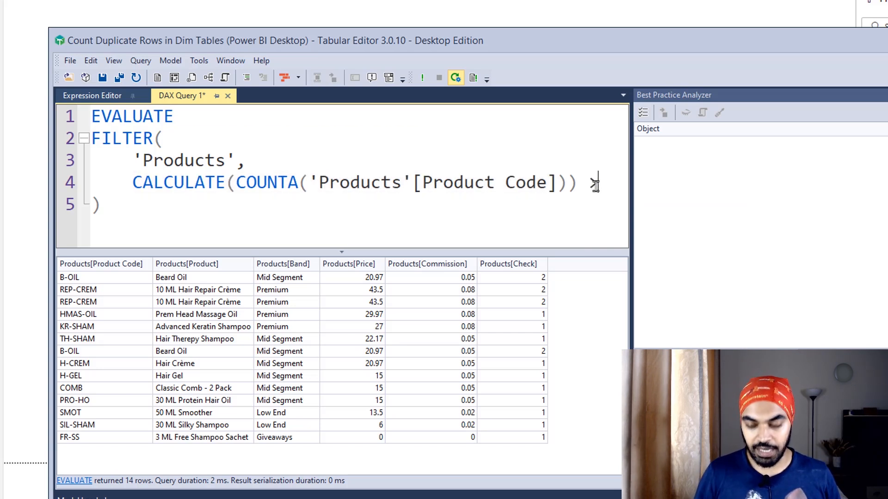
text(> 1)
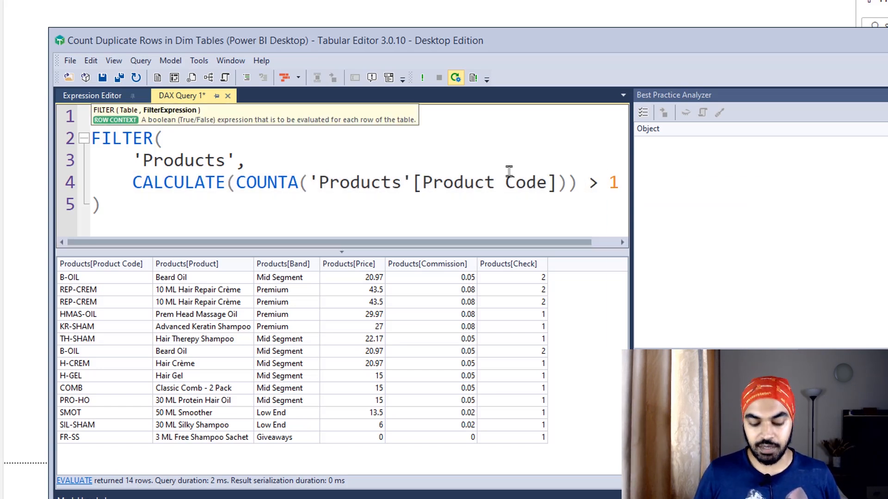
key(F5)
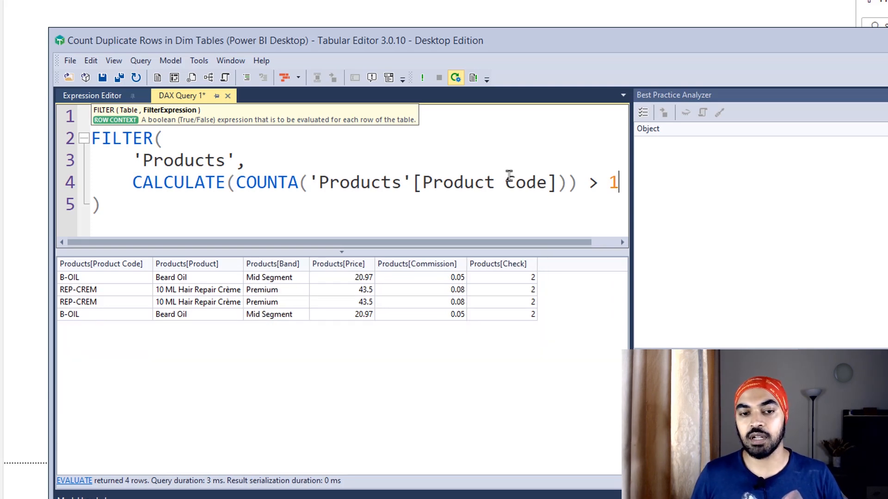